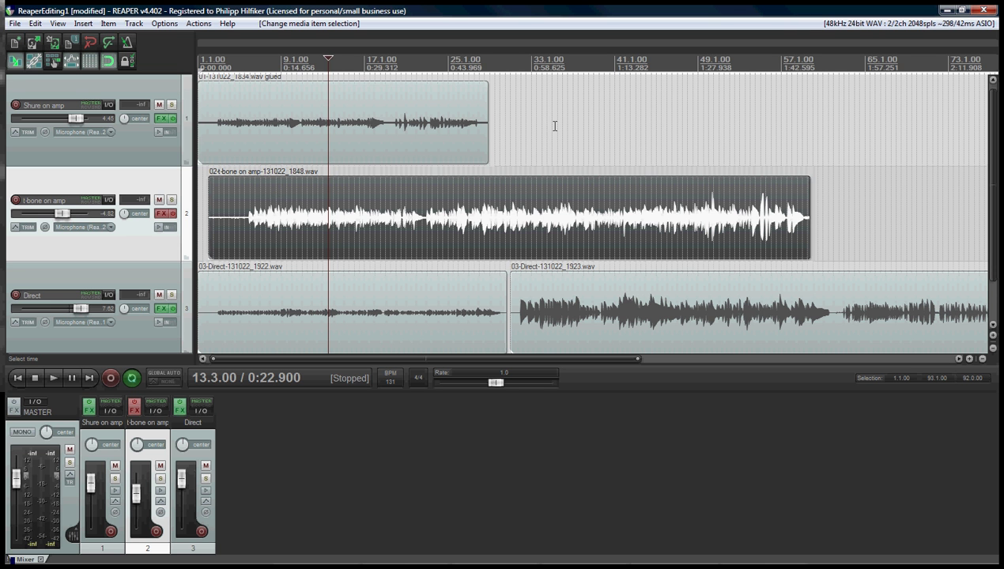
Step: Trim the quiet lead-in off the t-bone on amp item so it starts at 5.3.00
left_click(558, 126)
left_click(282, 216)
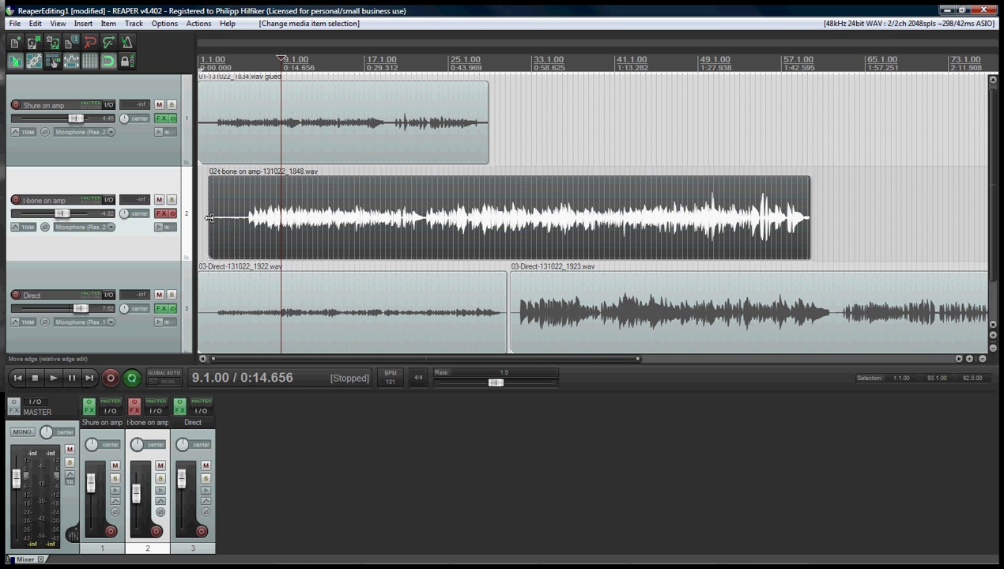
left_click_drag(209, 218, 245, 224)
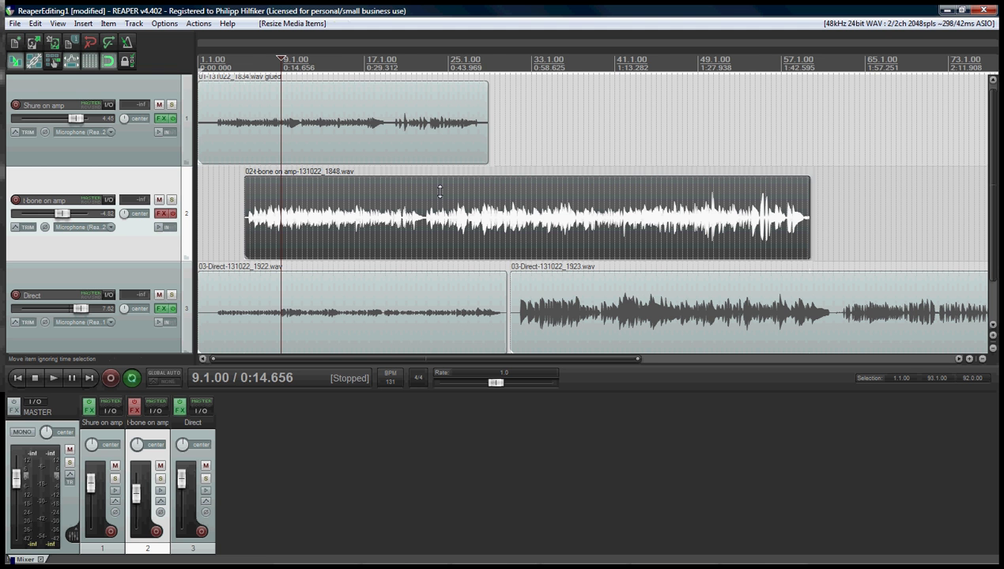
scroll(439, 190, "up", 1)
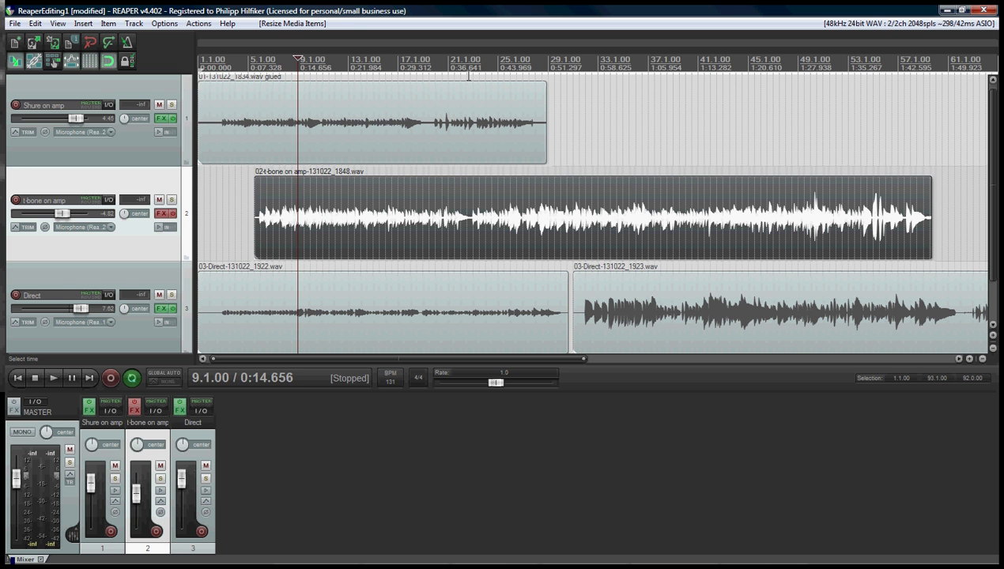
left_click(467, 76)
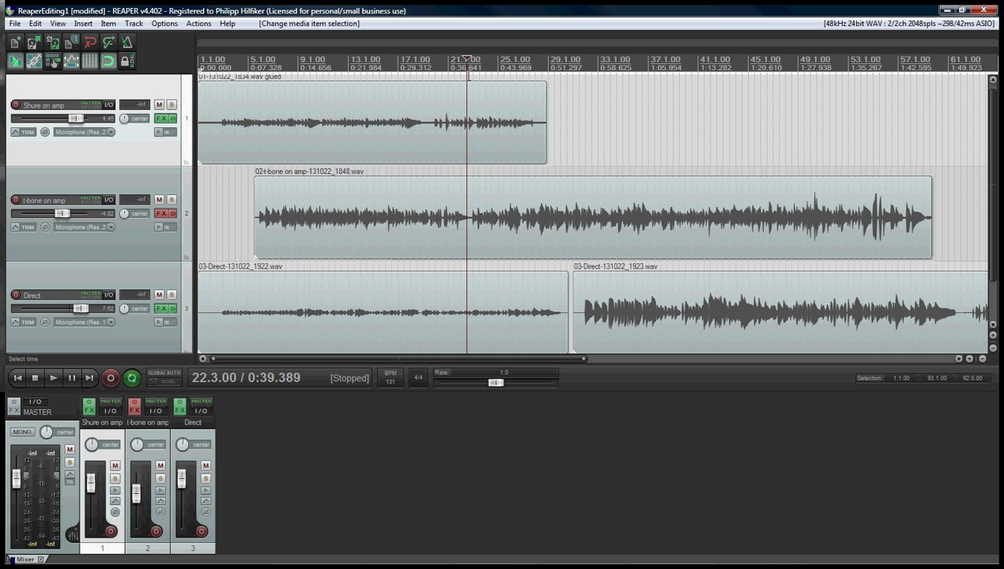
left_click(472, 72)
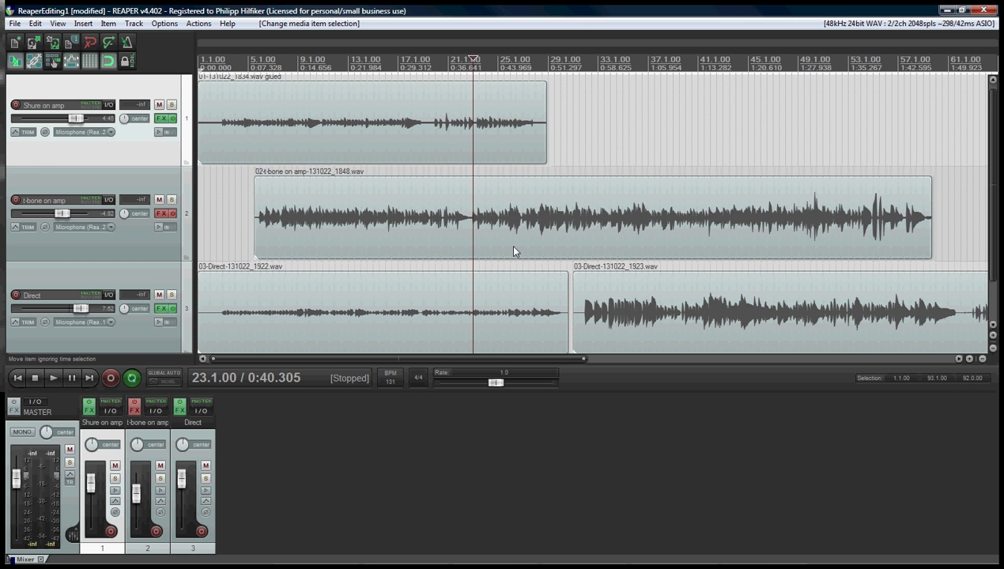
scroll(514, 251, "up", 3)
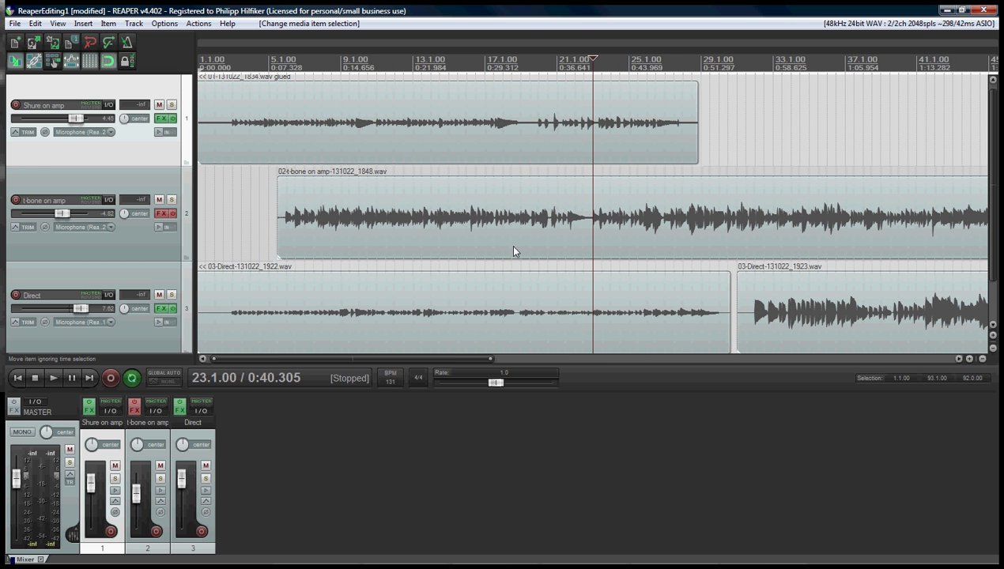
scroll(513, 252, "up", 4)
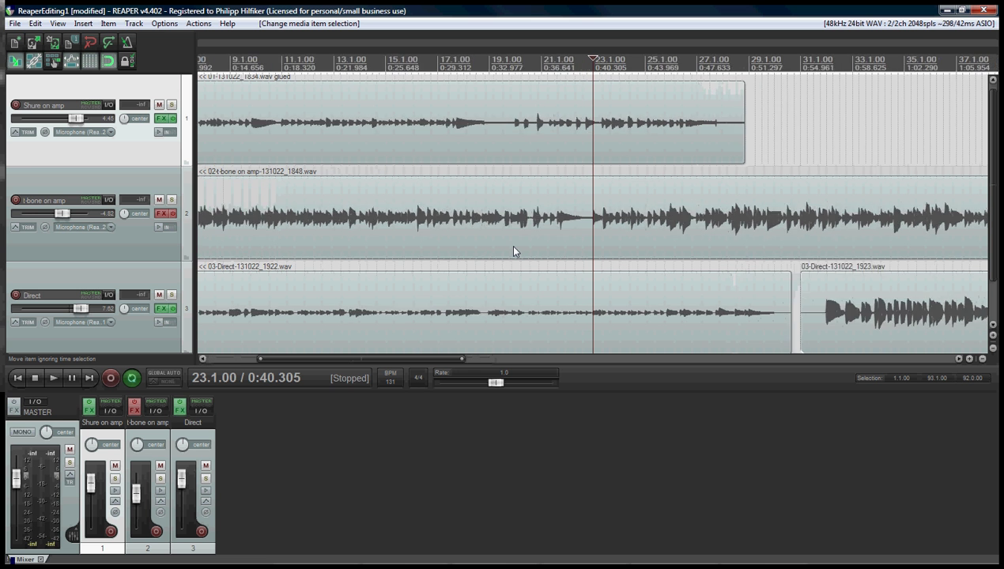
scroll(513, 251, "down", 2)
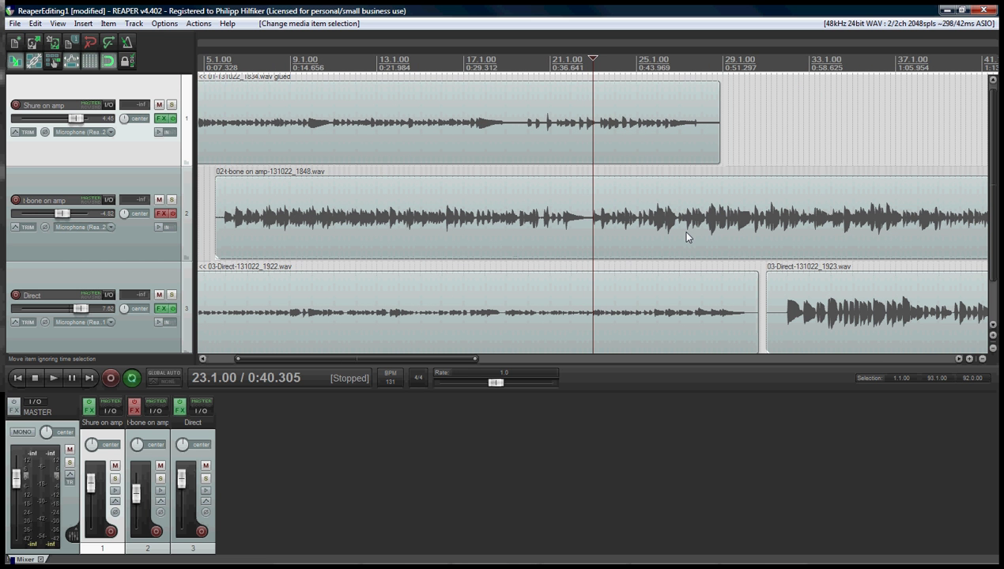
key("s")
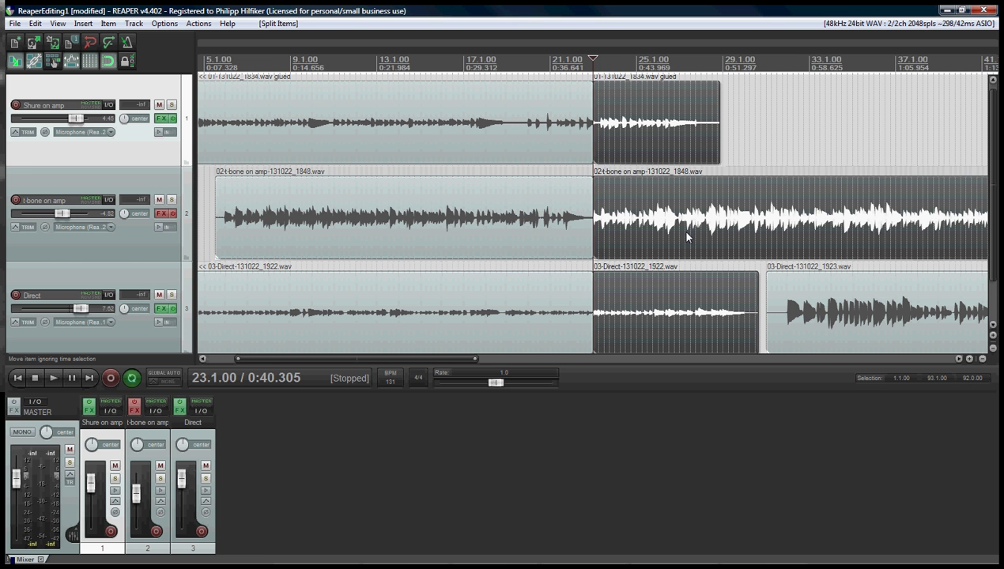
key("Escape")
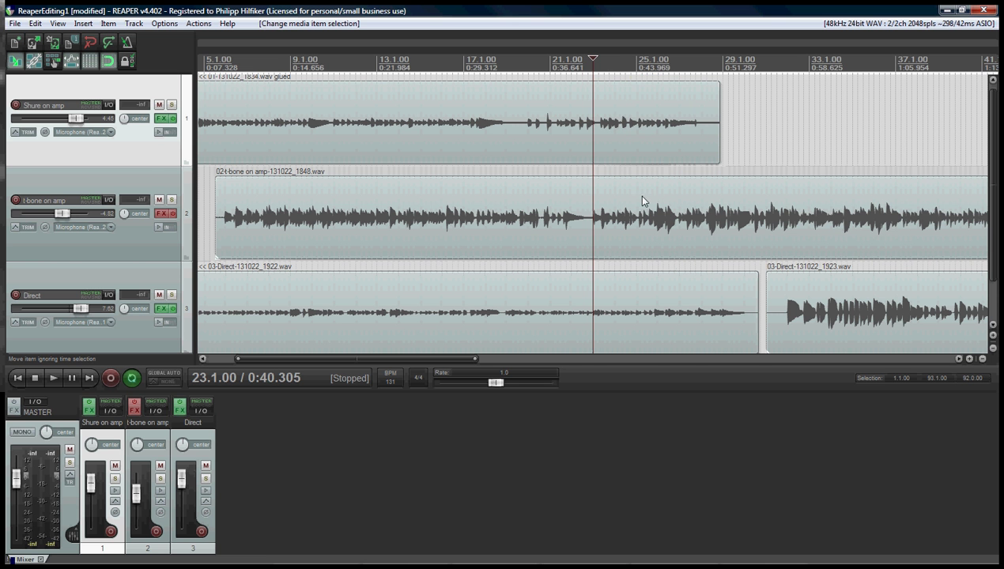
Step: Split the t-bone item at 23.1.00 and move its second part onto the Shure on amp track
left_click(622, 202)
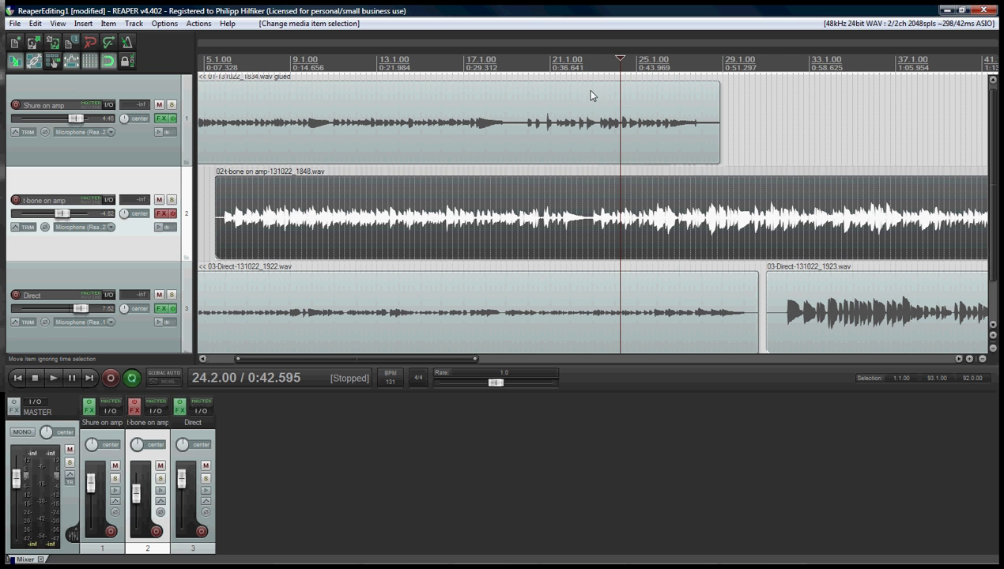
left_click(587, 67)
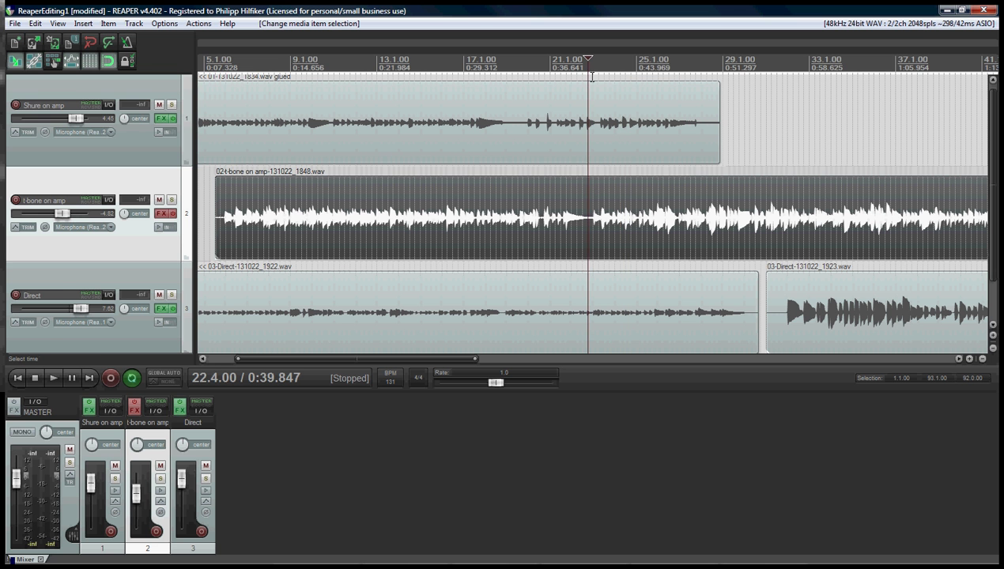
left_click(594, 75)
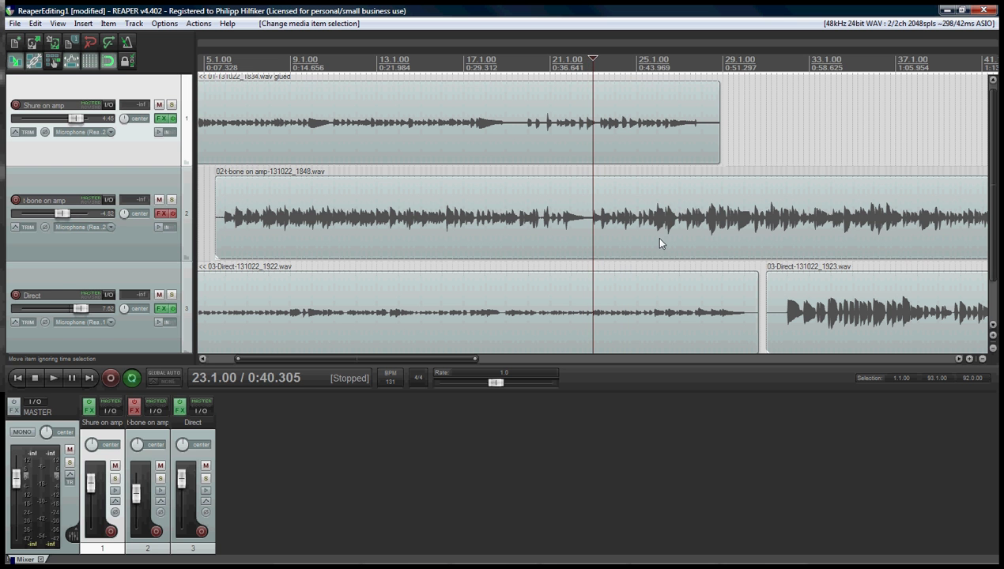
left_click(593, 197)
key("s")
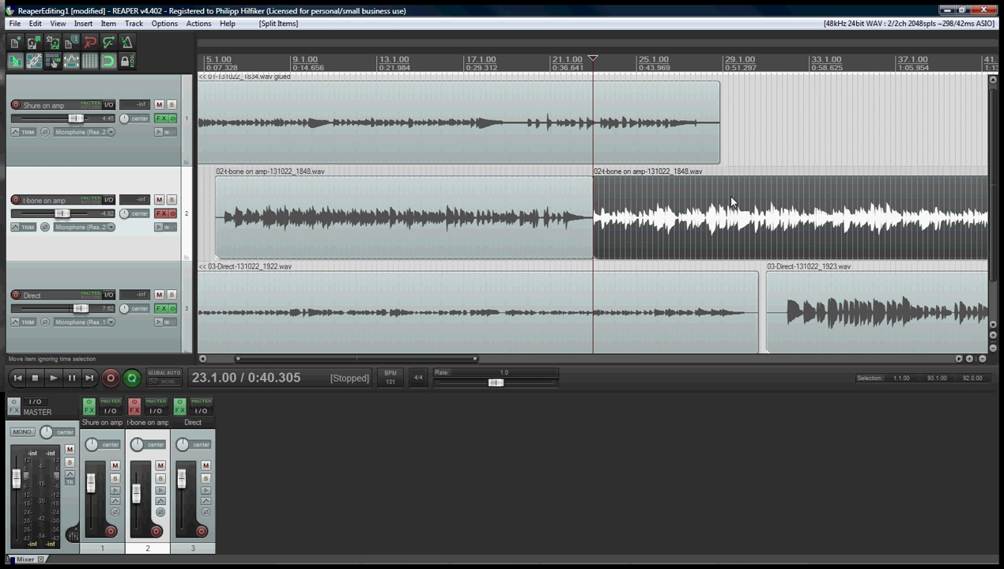
mouse_move(731, 203)
left_click_drag(731, 203, 846, 162)
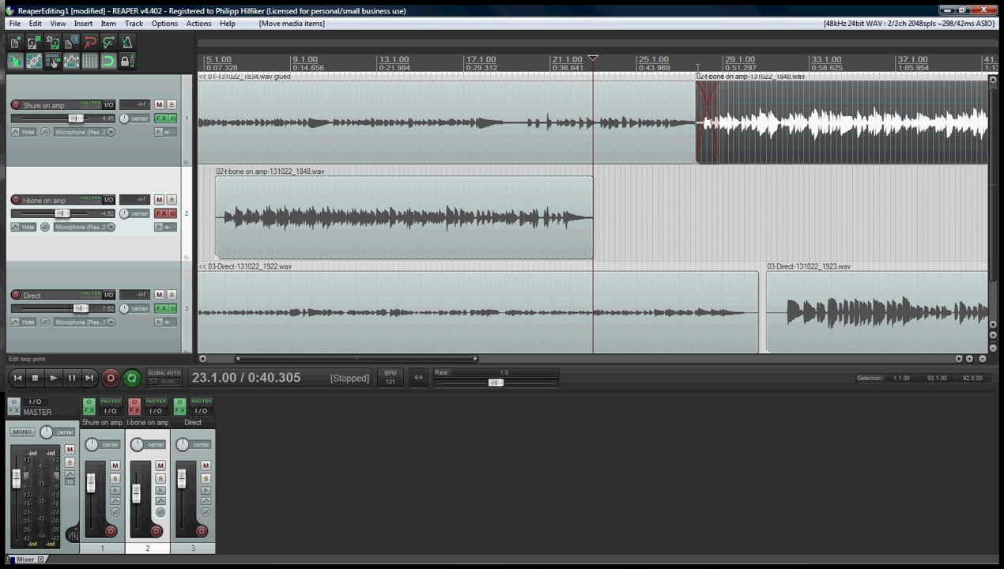
Step: Stretch the moved t-bone part's crossfade to run from 27.4.00 to about 29.1.00
left_click(693, 65)
scroll(693, 66, "up", 2)
scroll(698, 69, "up", 5)
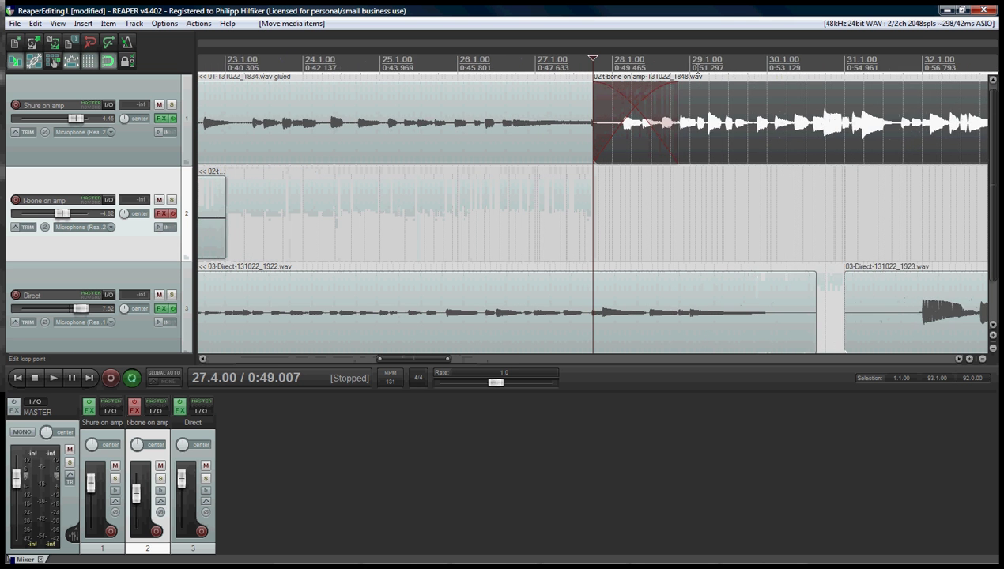
scroll(698, 70, "down", 1)
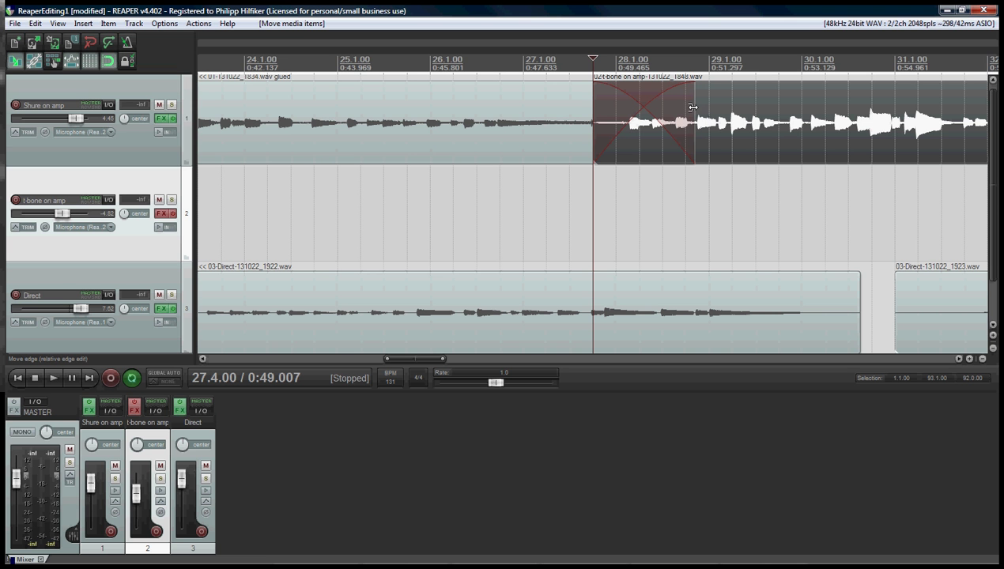
left_click_drag(691, 108, 731, 138)
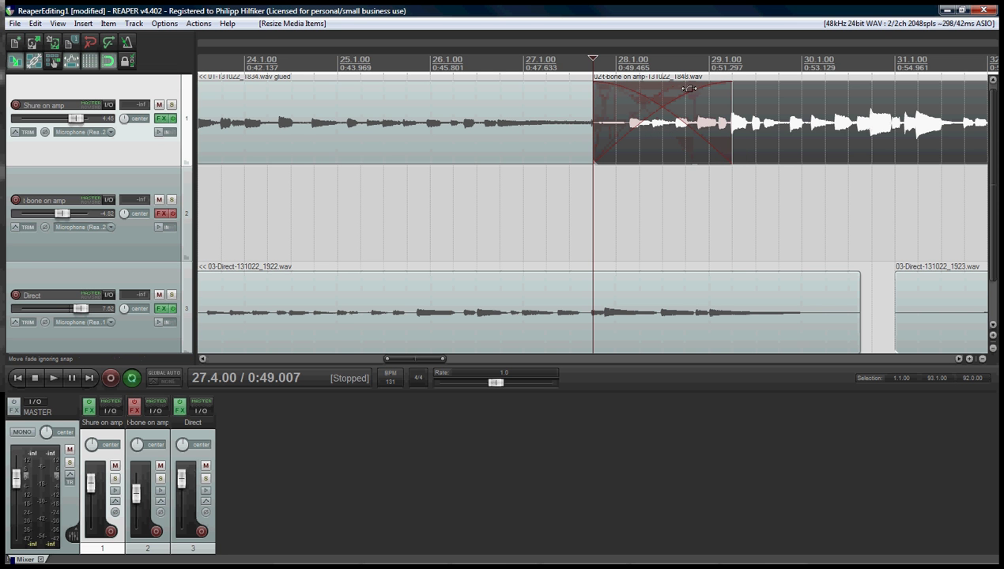
Step: Change the t-bone crossfade's fade shape to the S-curve
right_click(690, 90)
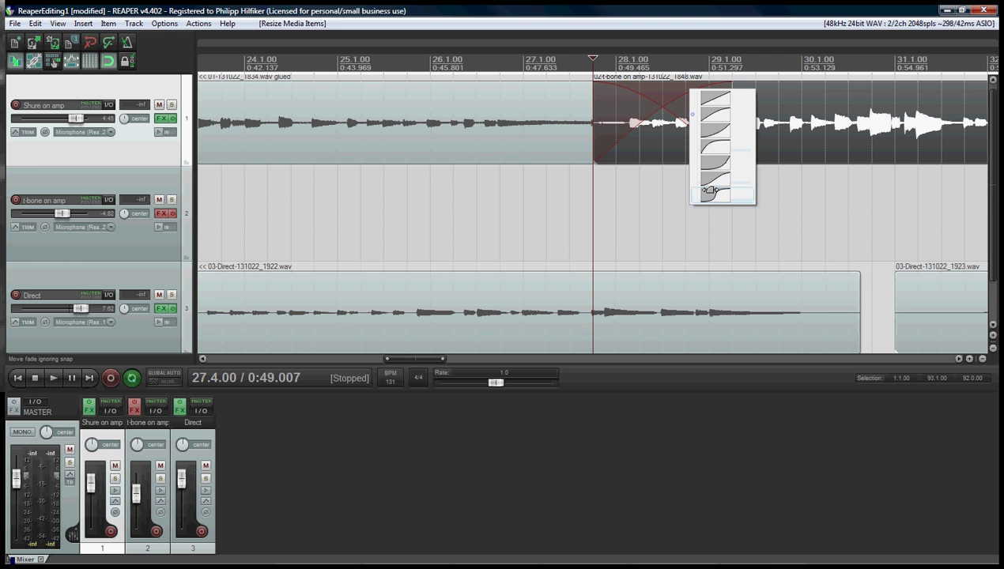
left_click(716, 195)
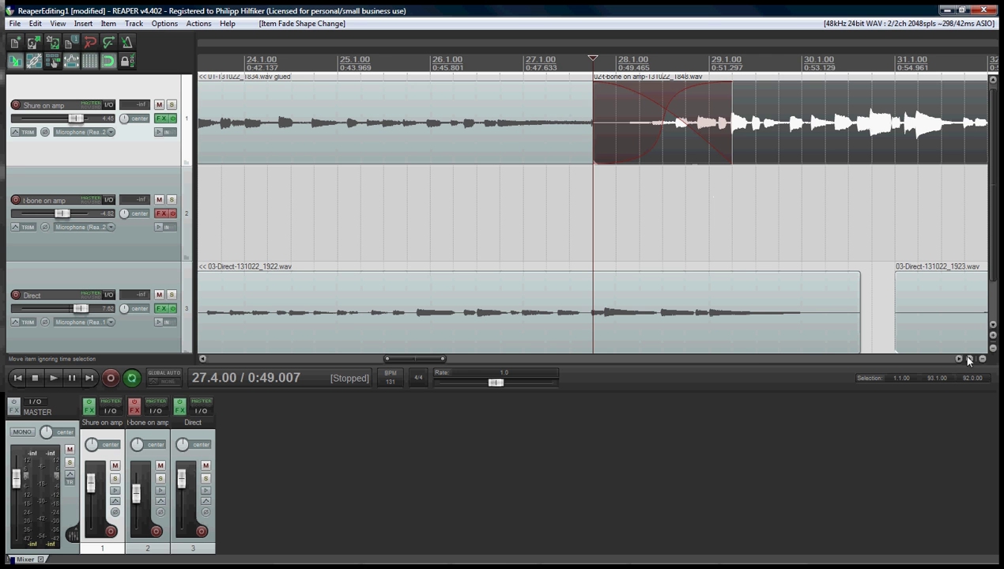
scroll(866, 307, "down", 5)
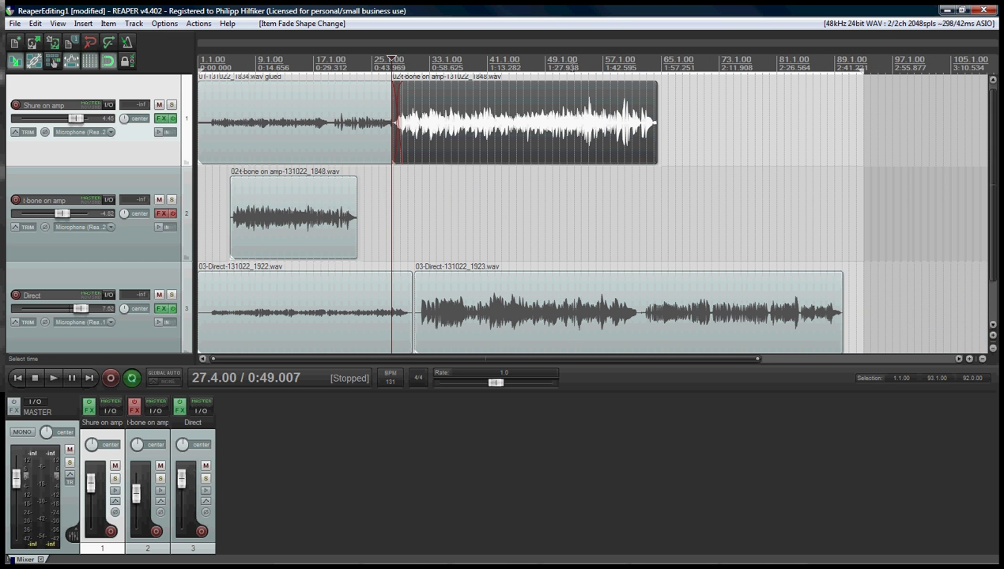
Step: Glue the two Shure on amp track items into one, then nudge the second Direct item slightly earlier
left_click(350, 98)
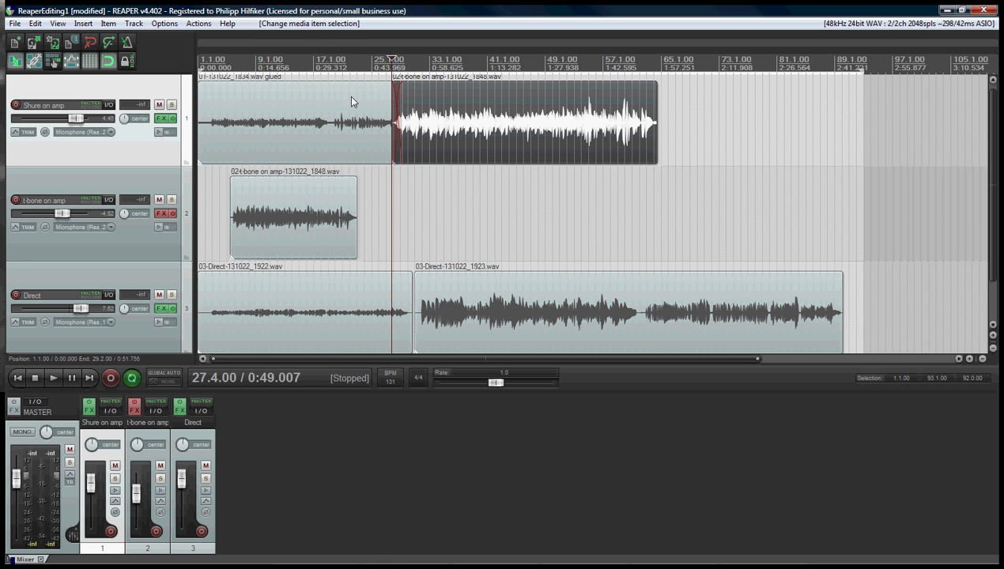
left_click(504, 98, "shift")
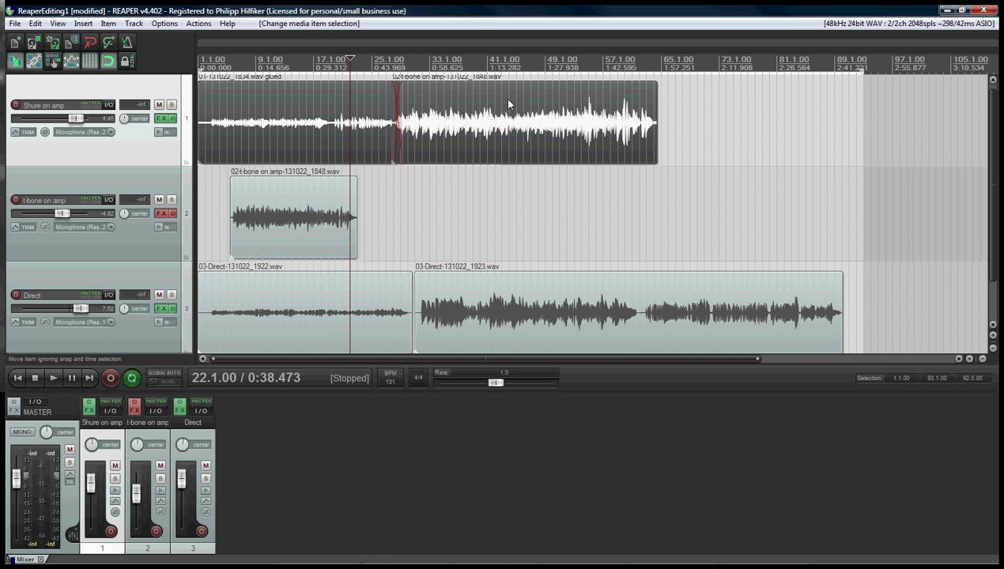
right_click(438, 99)
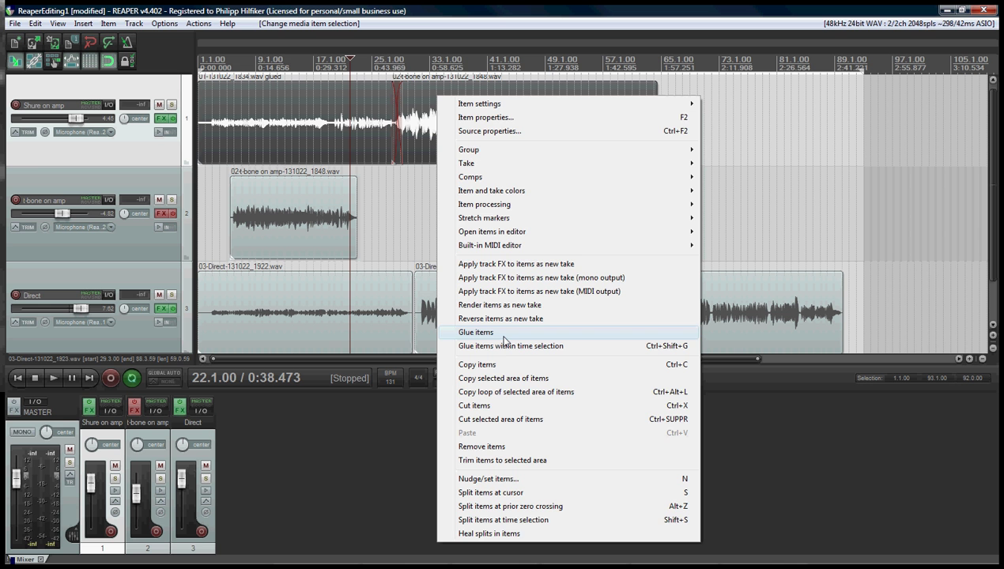
left_click(504, 333)
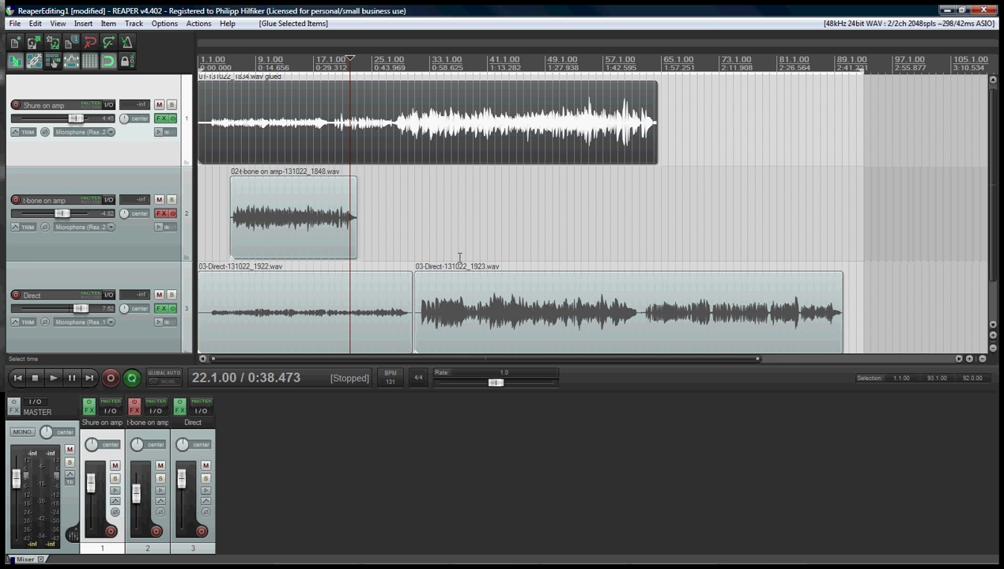
left_click(445, 297)
left_click_drag(446, 297, 439, 298)
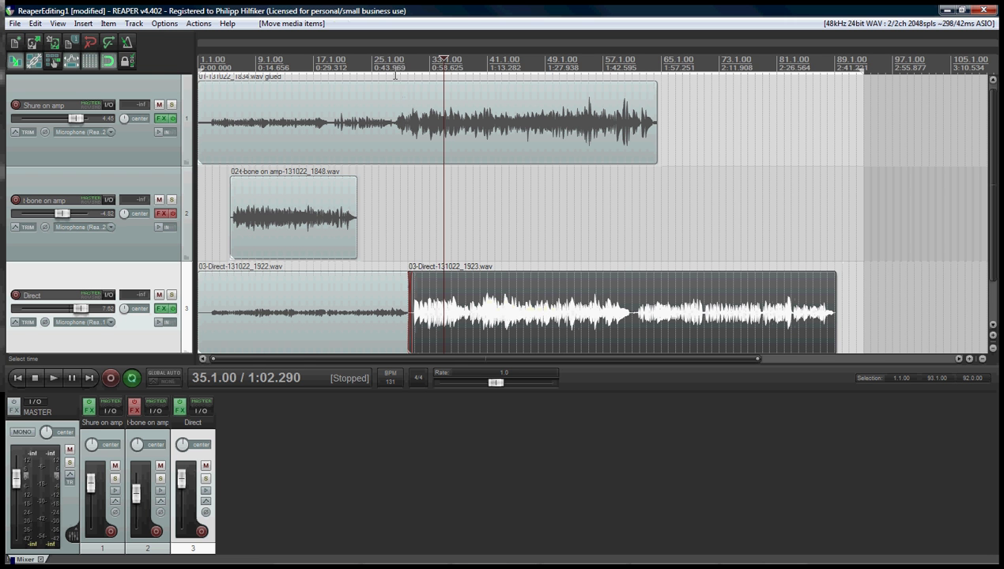
Step: Place the edit cursor at 29.1.00 and zoom in on the two Direct items' crossfade
left_click(395, 75)
scroll(396, 72, "up", 3)
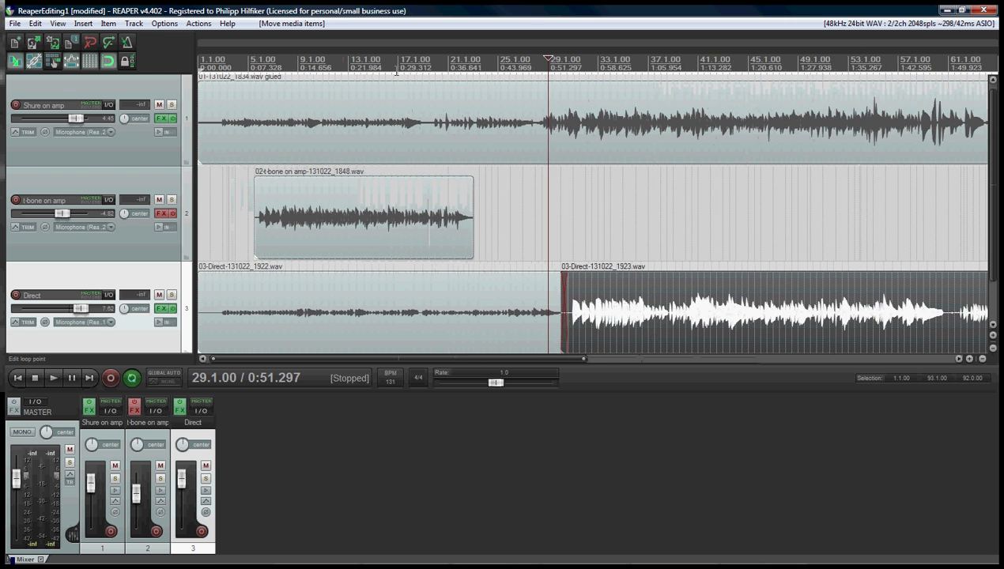
scroll(397, 73, "up", 5)
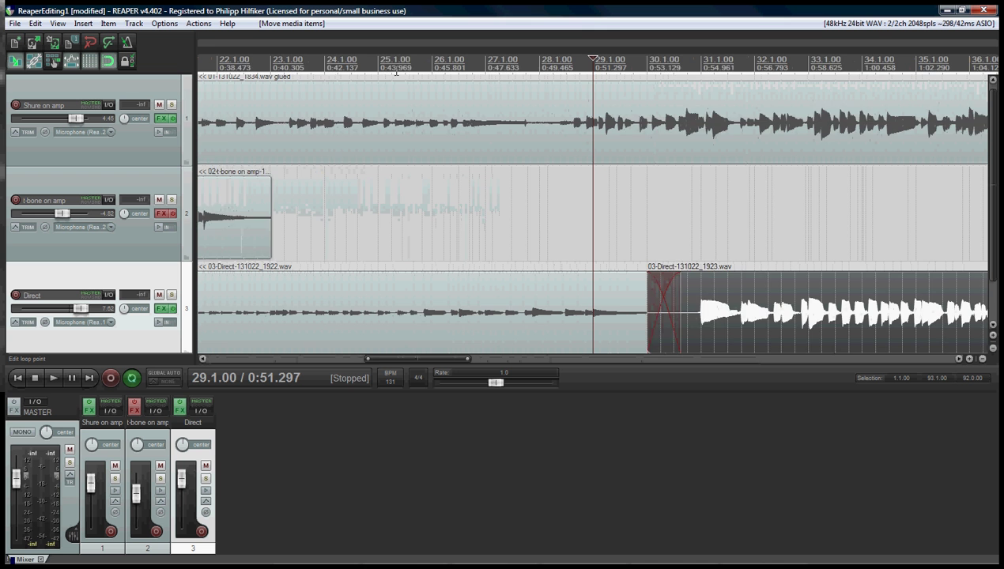
scroll(397, 72, "up", 2)
scroll(397, 72, "down", 4)
scroll(396, 71, "down", 1)
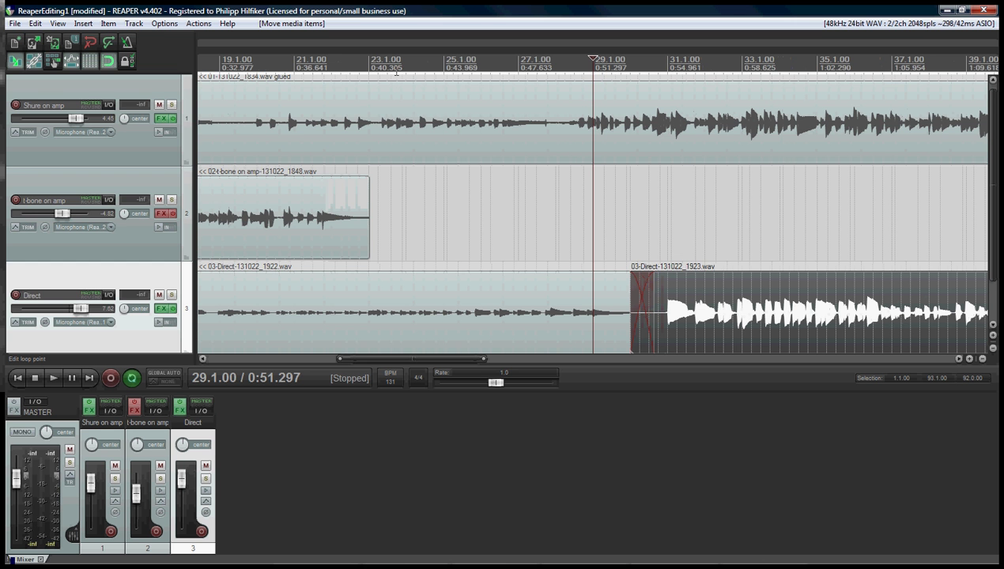
scroll(396, 72, "up", 2)
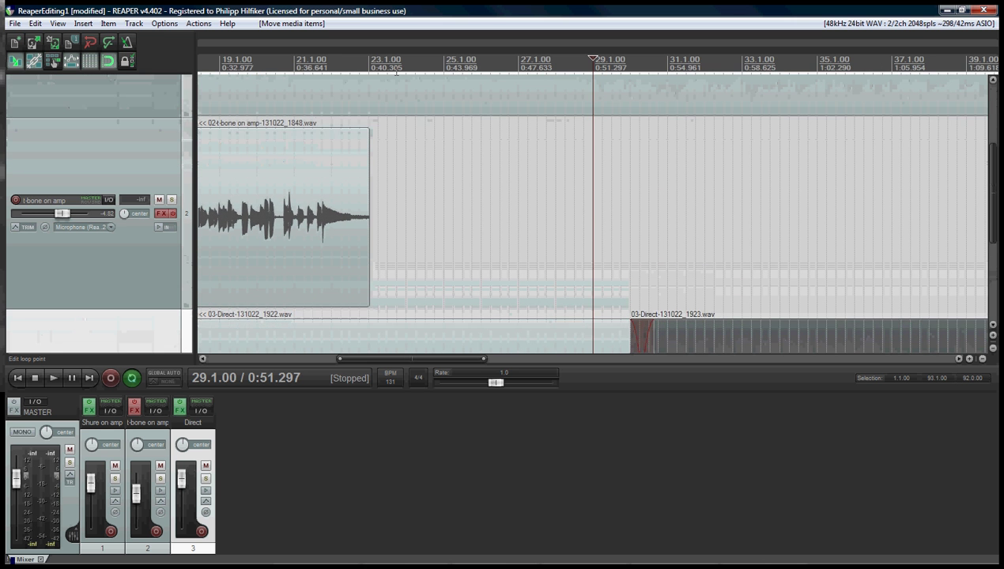
scroll(396, 72, "down", 2)
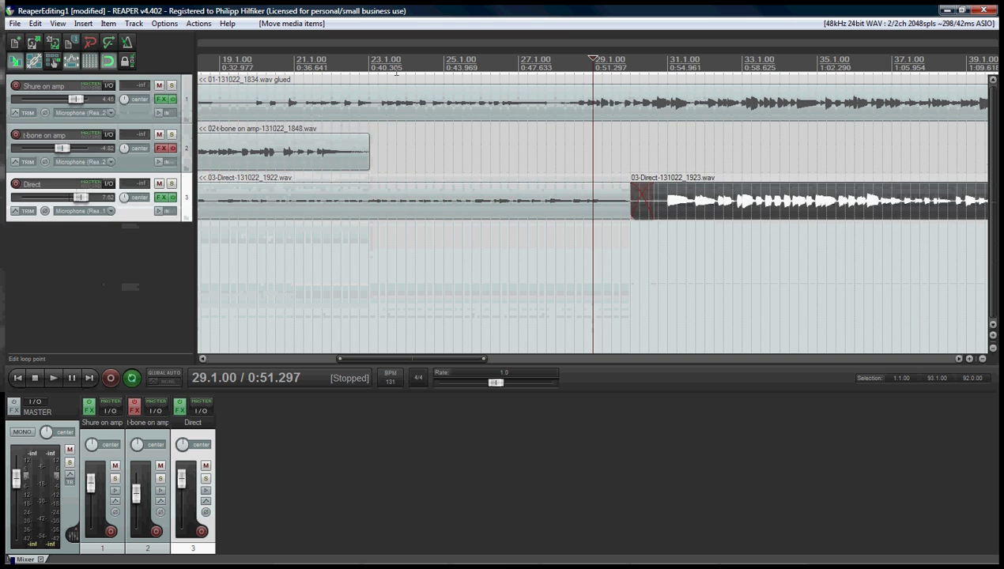
scroll(396, 72, "up", 3)
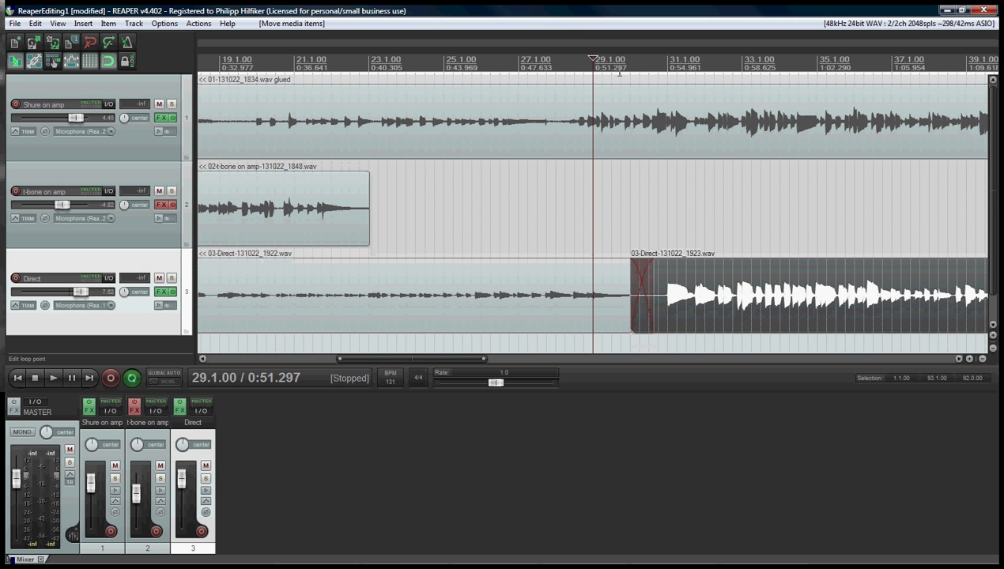
Step: Loop-play a 29.4.00 to 31.1.00 time selection over the Direct crossfade, then stop
left_click_drag(620, 73, 664, 73)
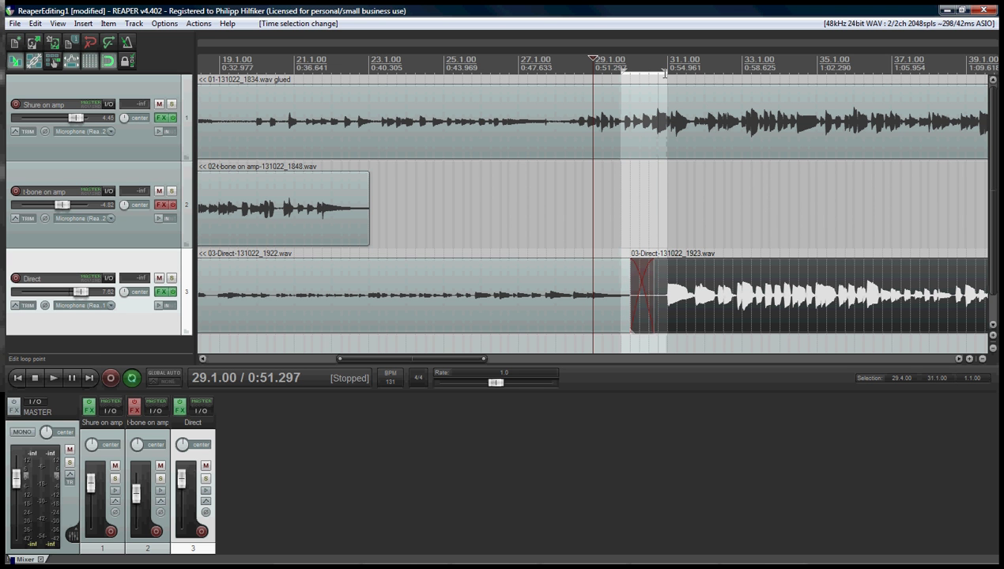
left_click(621, 77)
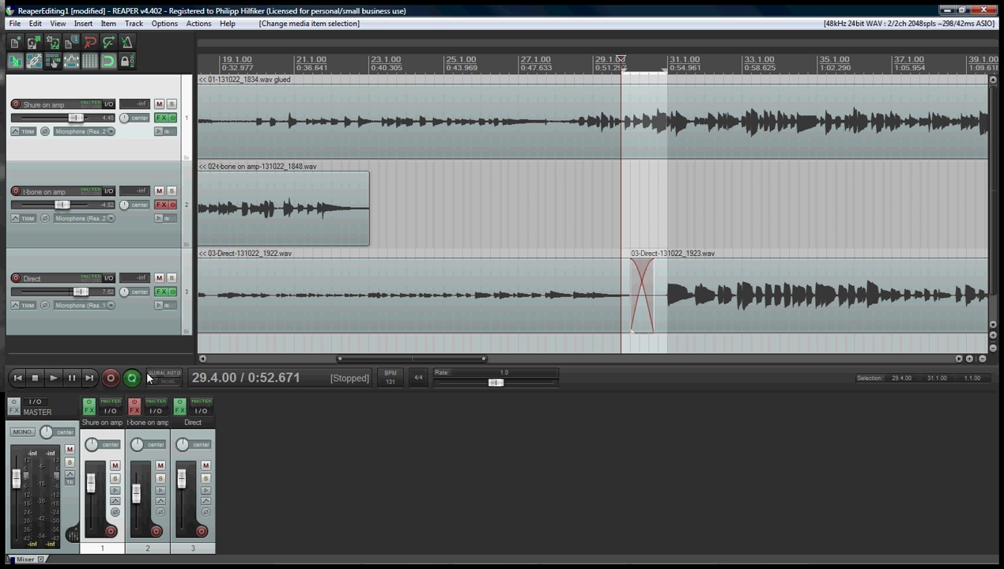
left_click(133, 378)
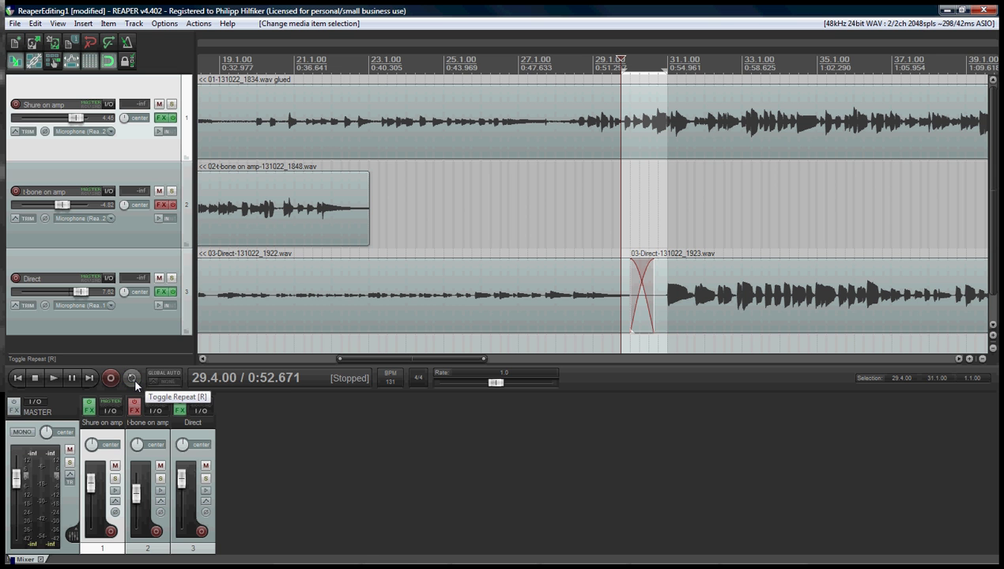
left_click(133, 378)
left_click(53, 379)
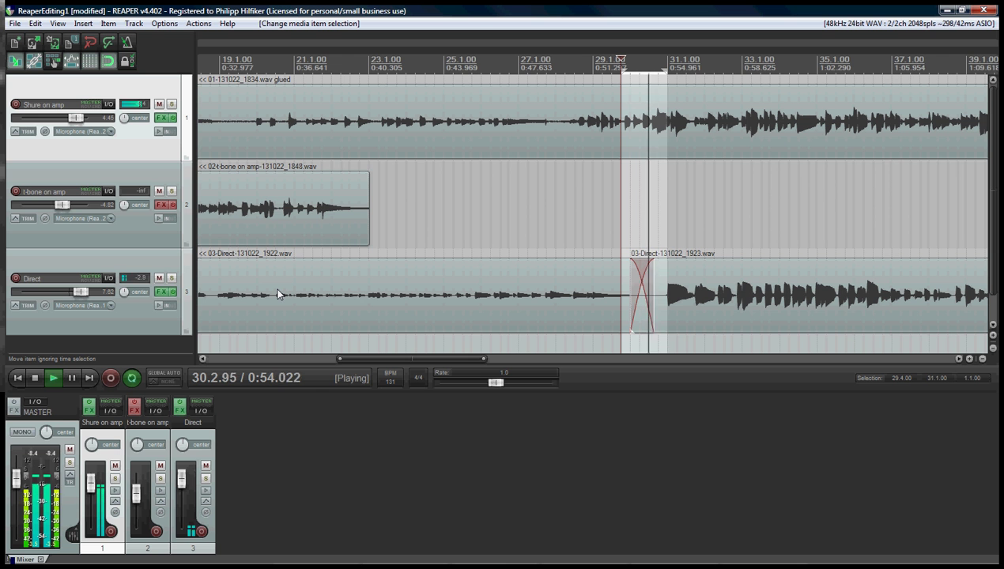
key("space")
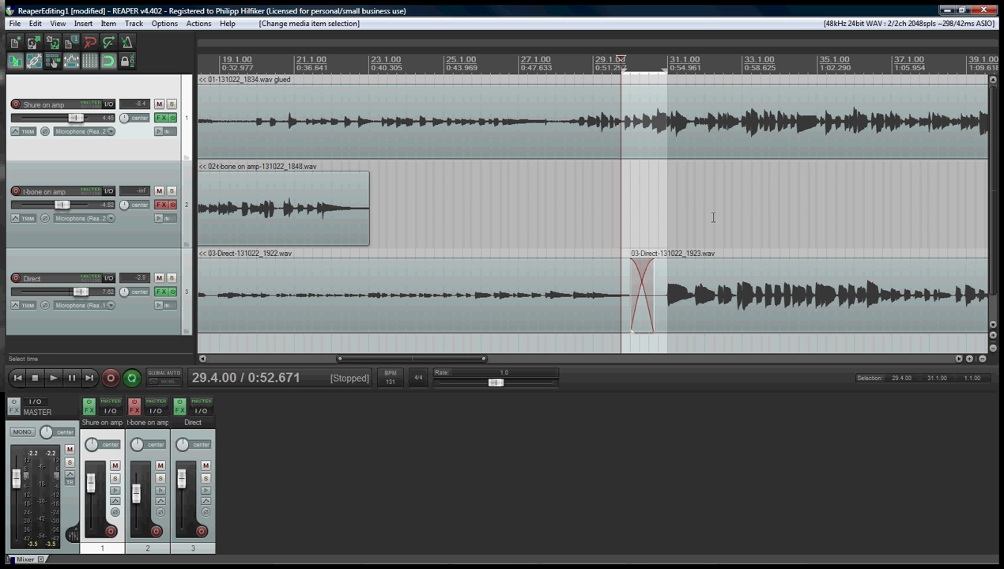
Step: Insert a marker named 'Bridge' at 29.4.00, the start of the time selection
right_click(644, 56)
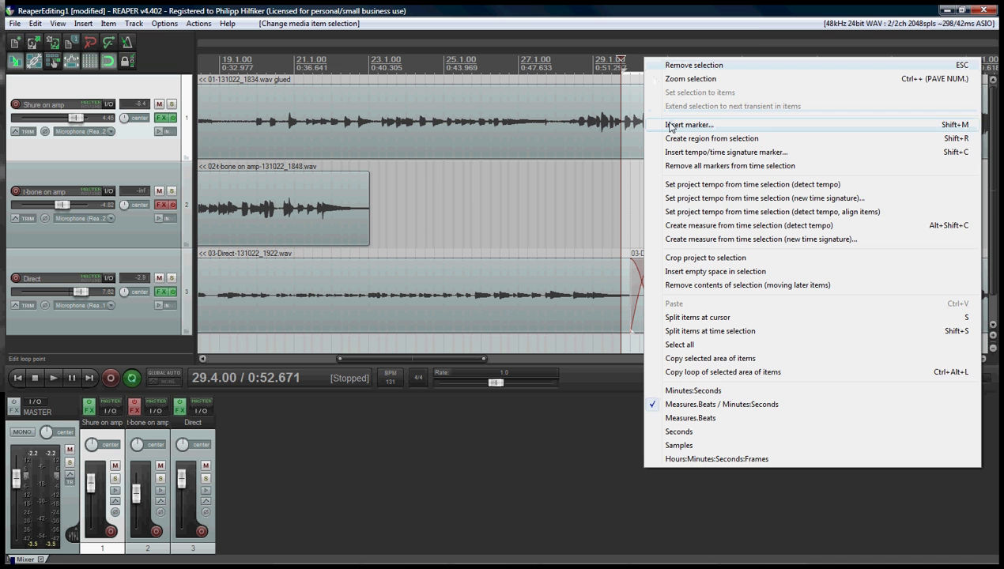
left_click(670, 126)
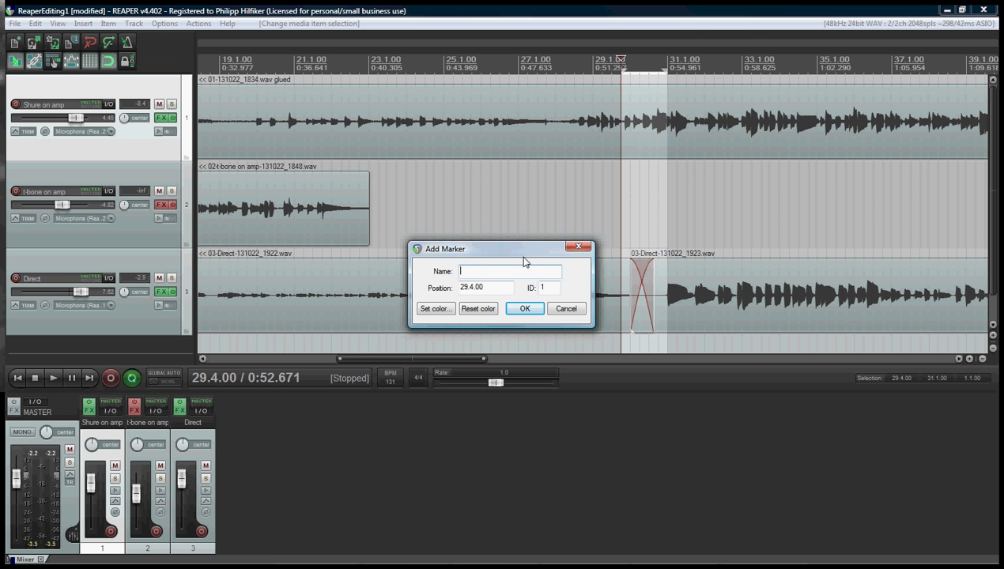
type("Bridge")
left_click(524, 309)
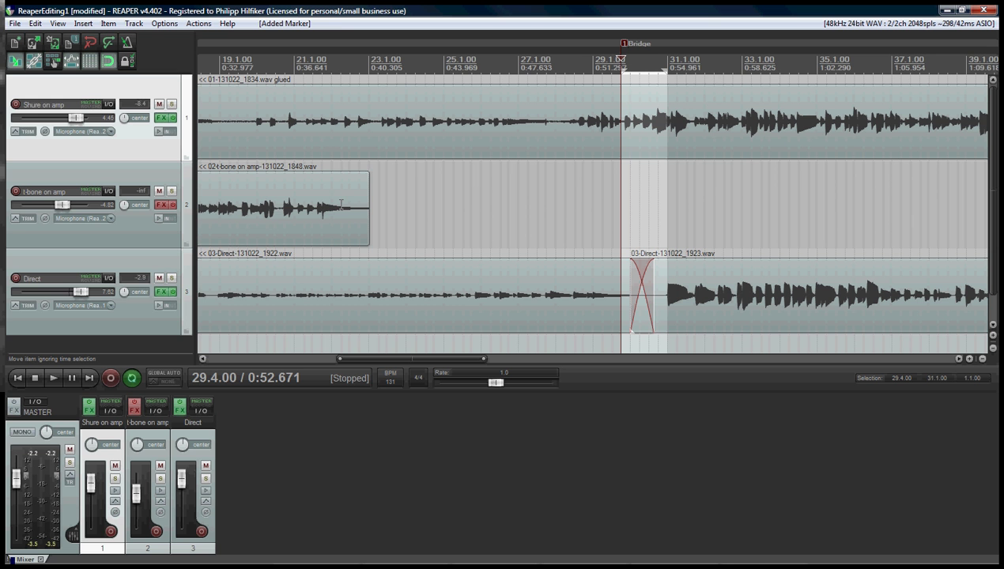
left_click(37, 277)
double_click(39, 279)
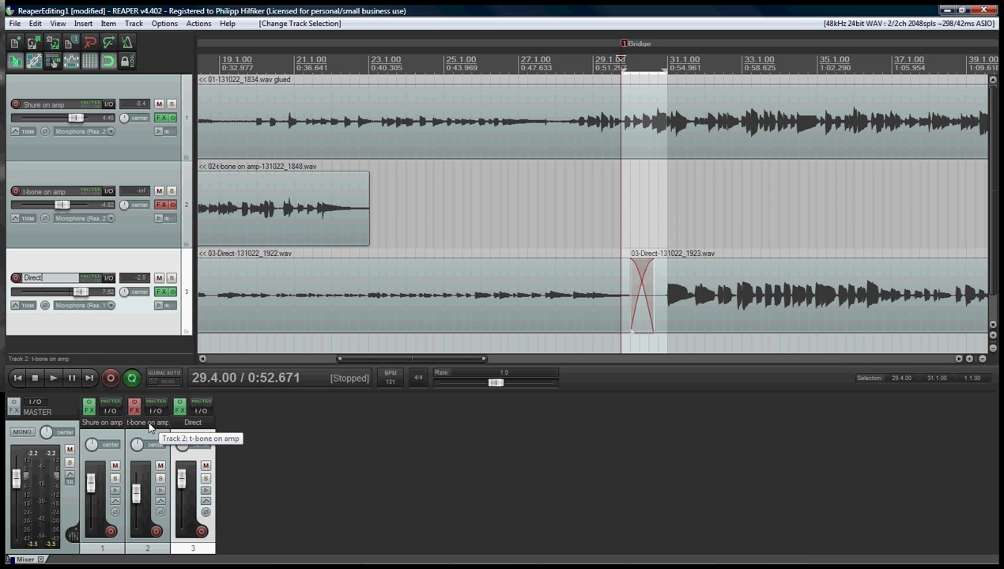
double_click(149, 423)
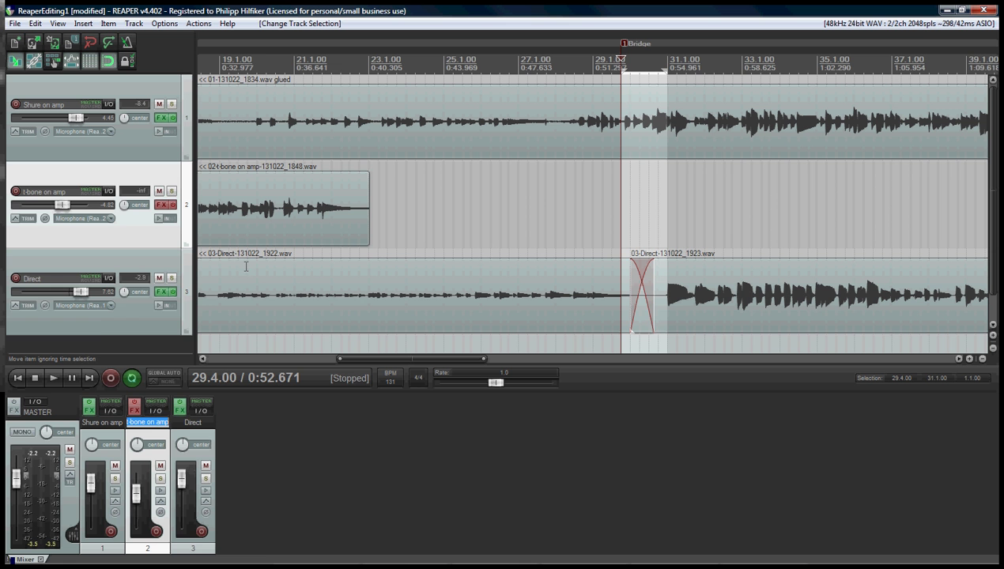
Step: Give the Direct track a random track colour, turning it blue
left_click(110, 267)
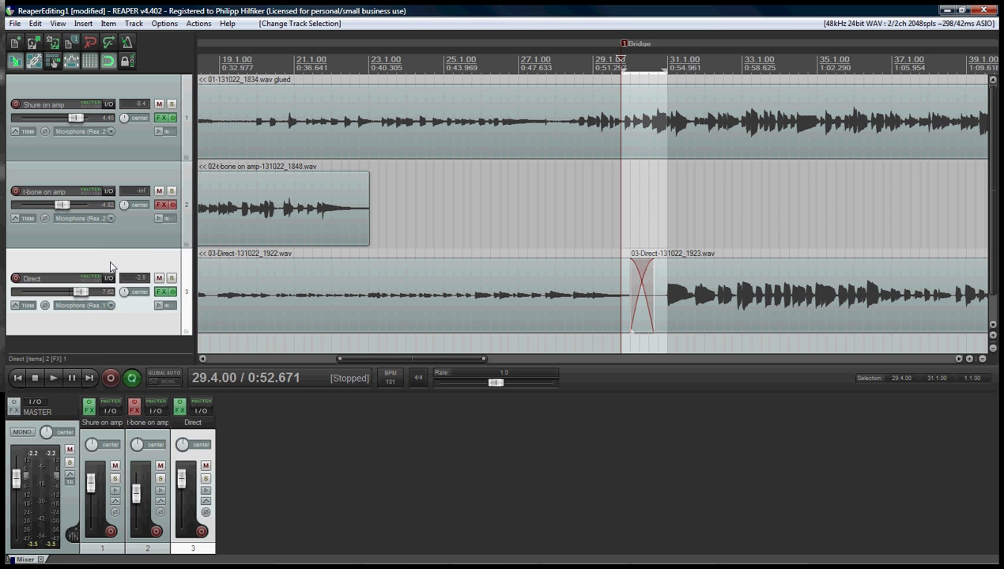
right_click(110, 266)
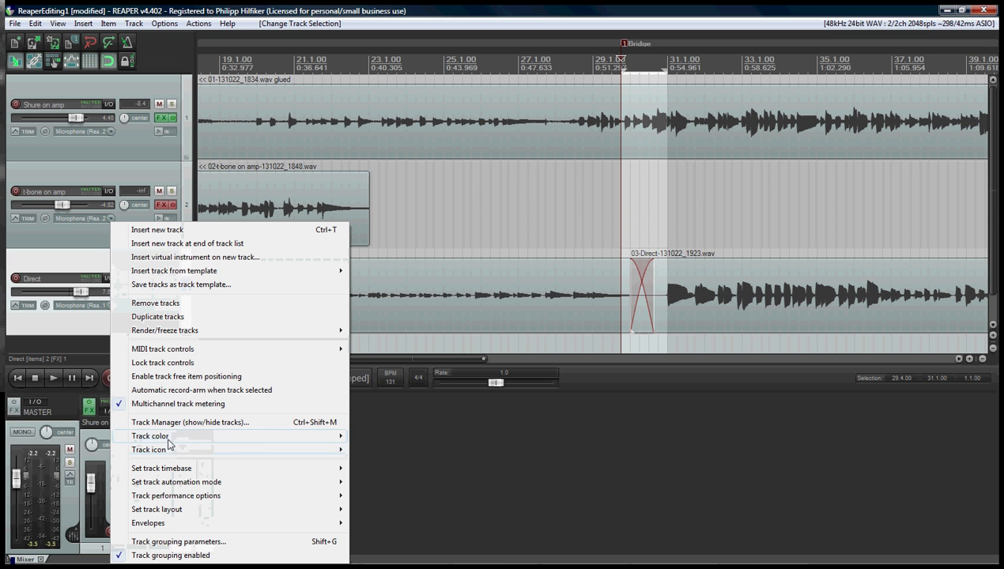
mouse_move(168, 437)
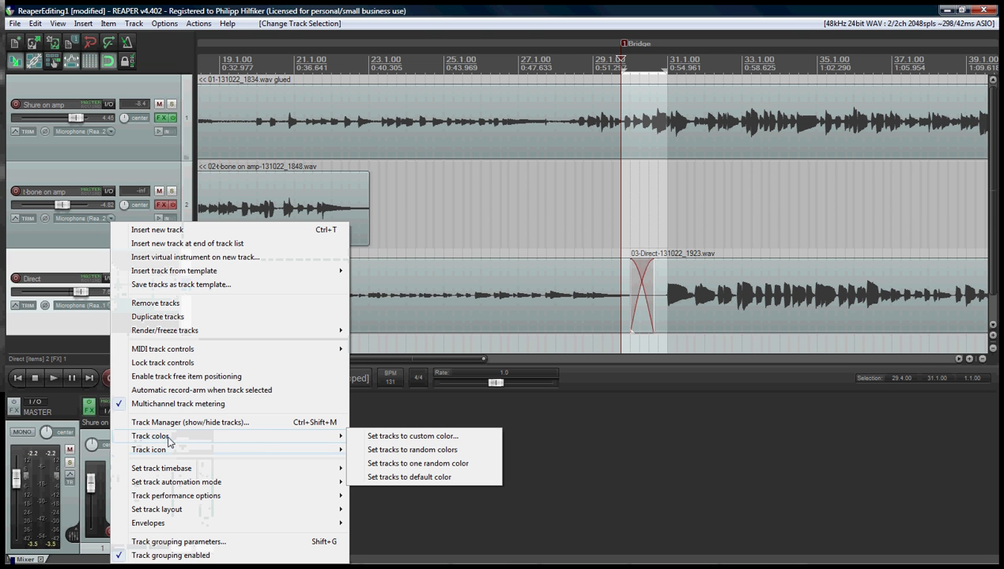
left_click(423, 452)
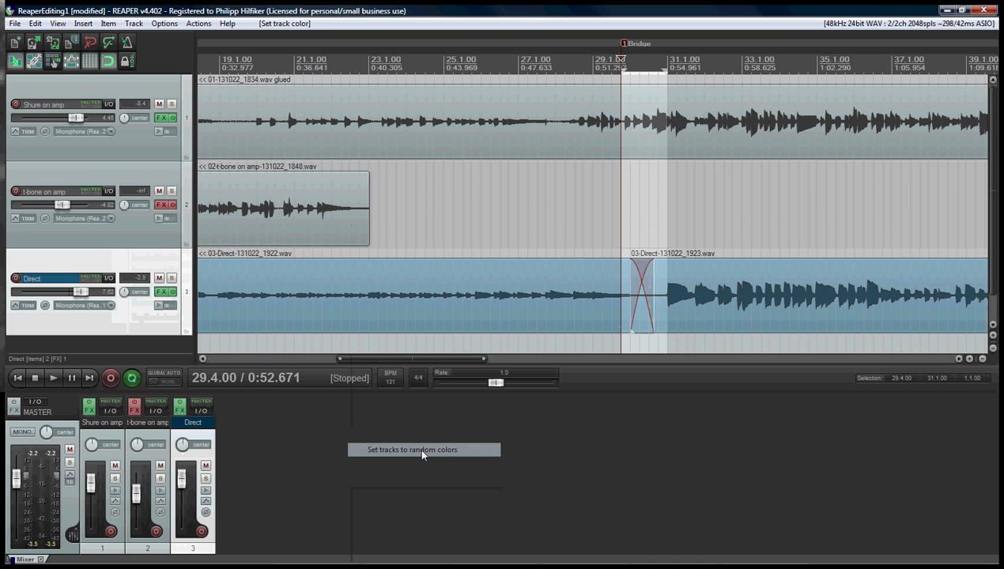
Step: Set the t-bone on amp track to a custom pure red colour
right_click(126, 171)
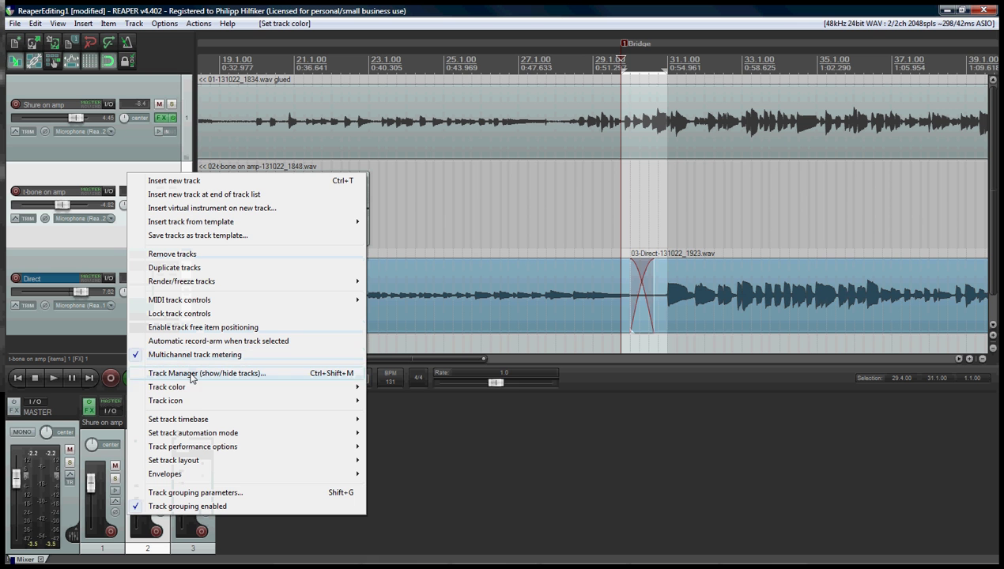
mouse_move(362, 391)
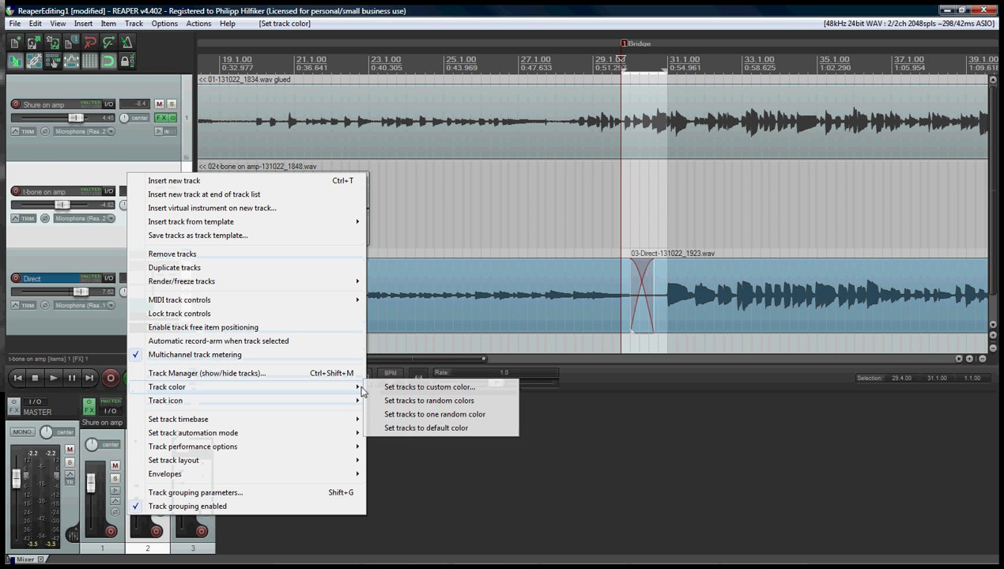
left_click(412, 392)
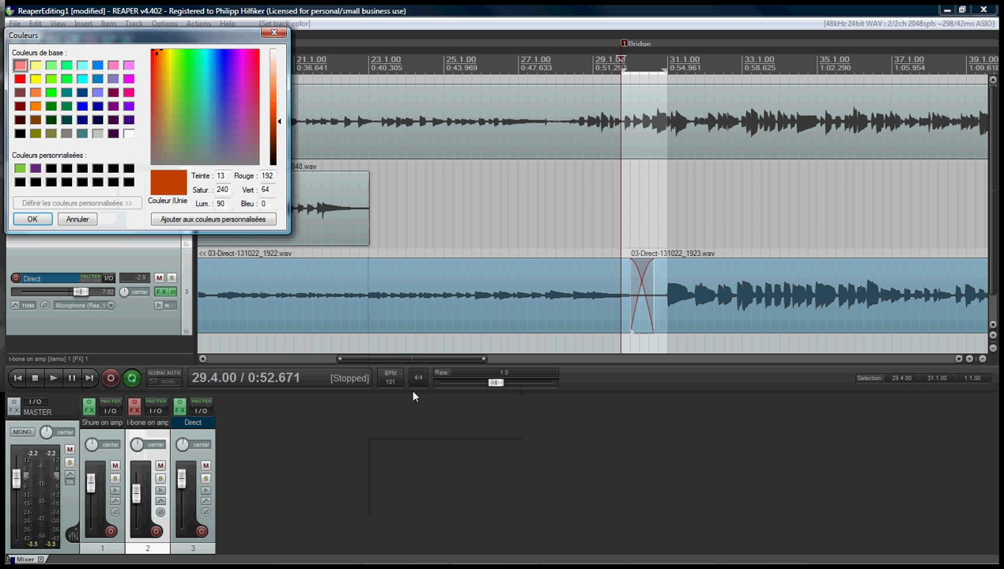
left_click(20, 78)
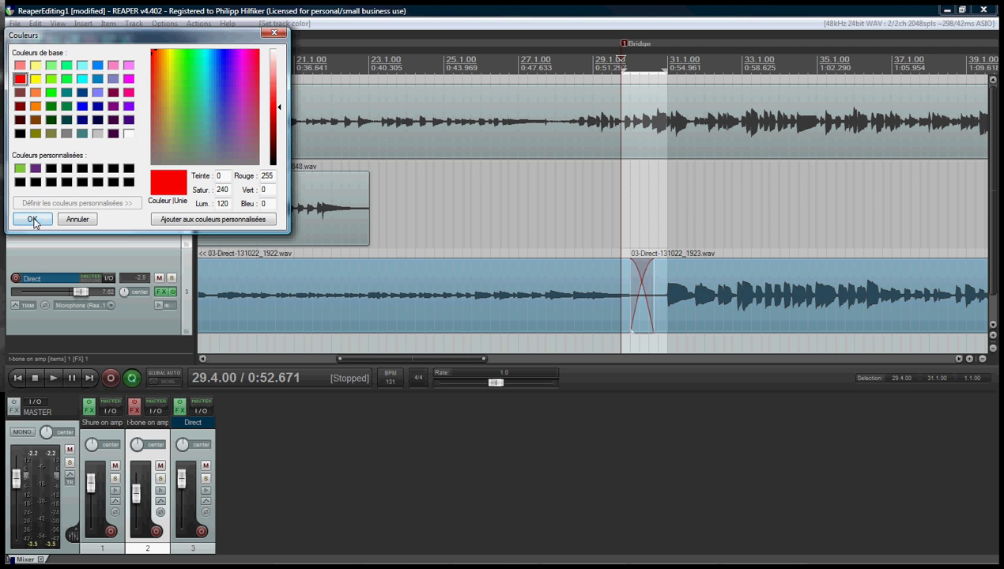
left_click(34, 219)
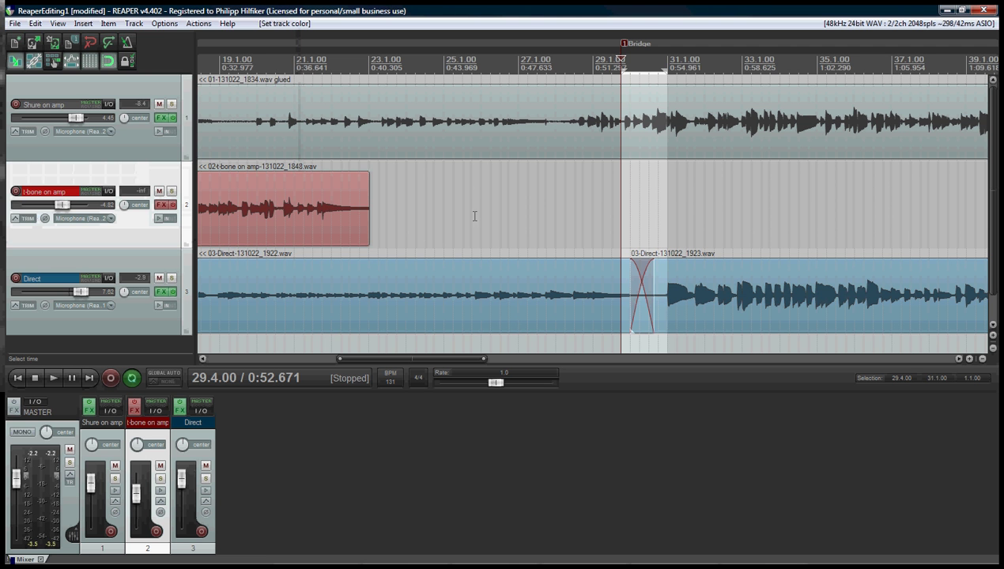